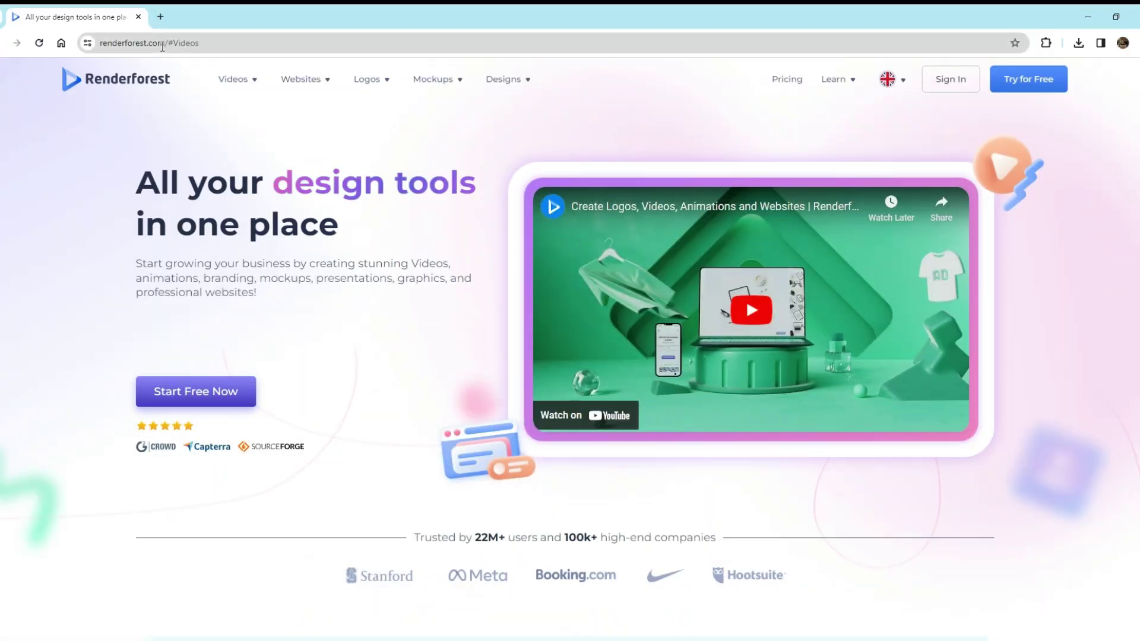
- Sign up for a free Renderforest account and start a new Video creation
click(163, 46)
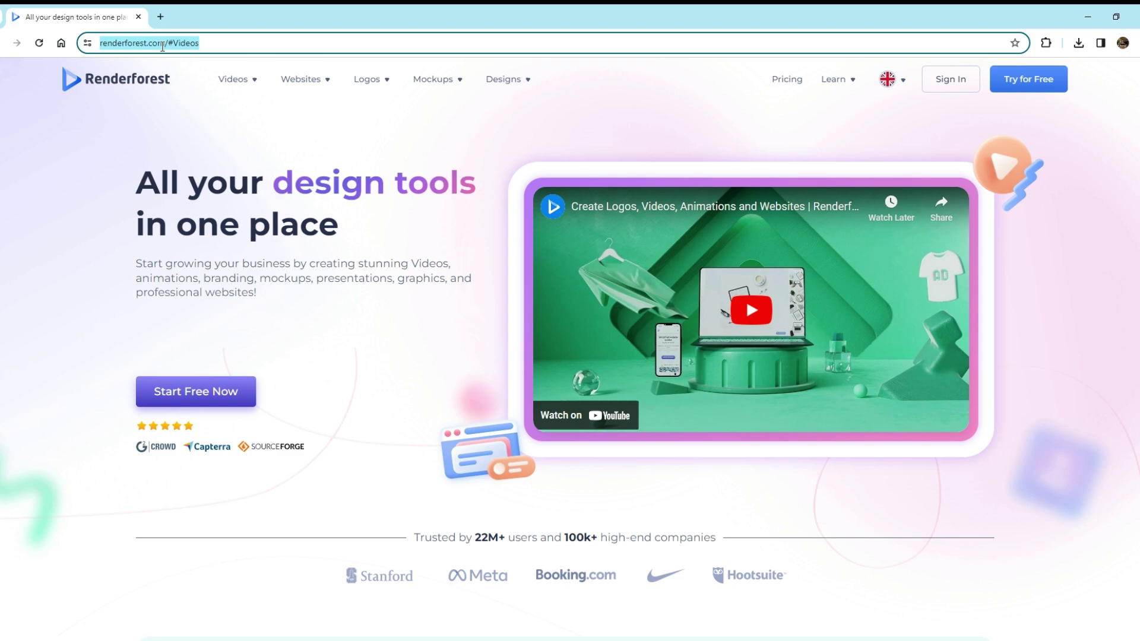
click(212, 47)
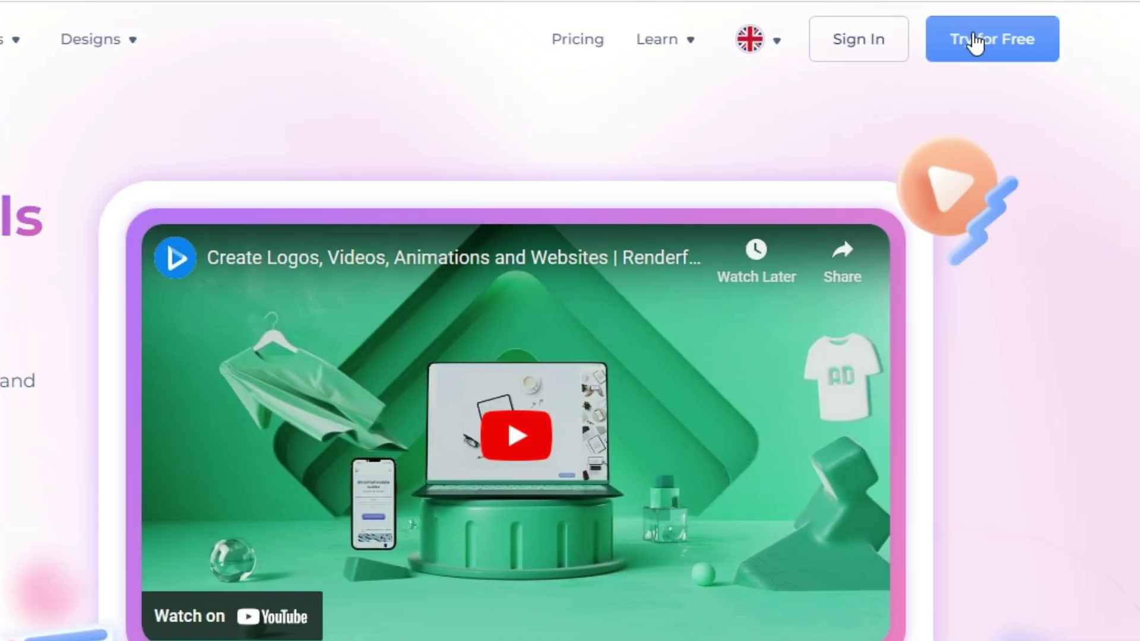
click(974, 37)
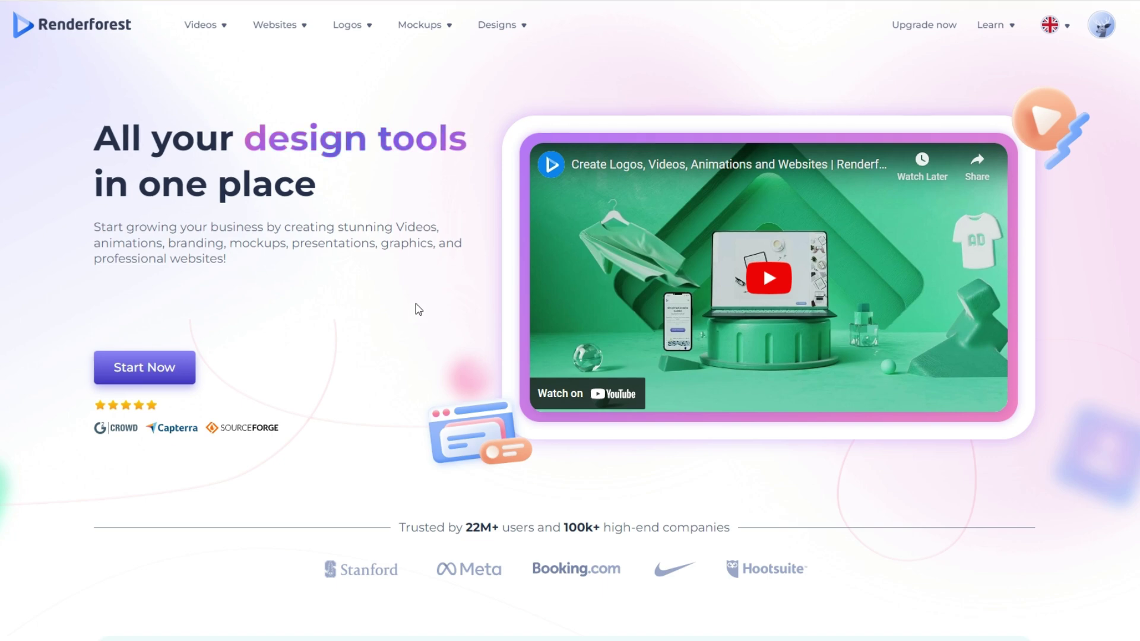
click(153, 374)
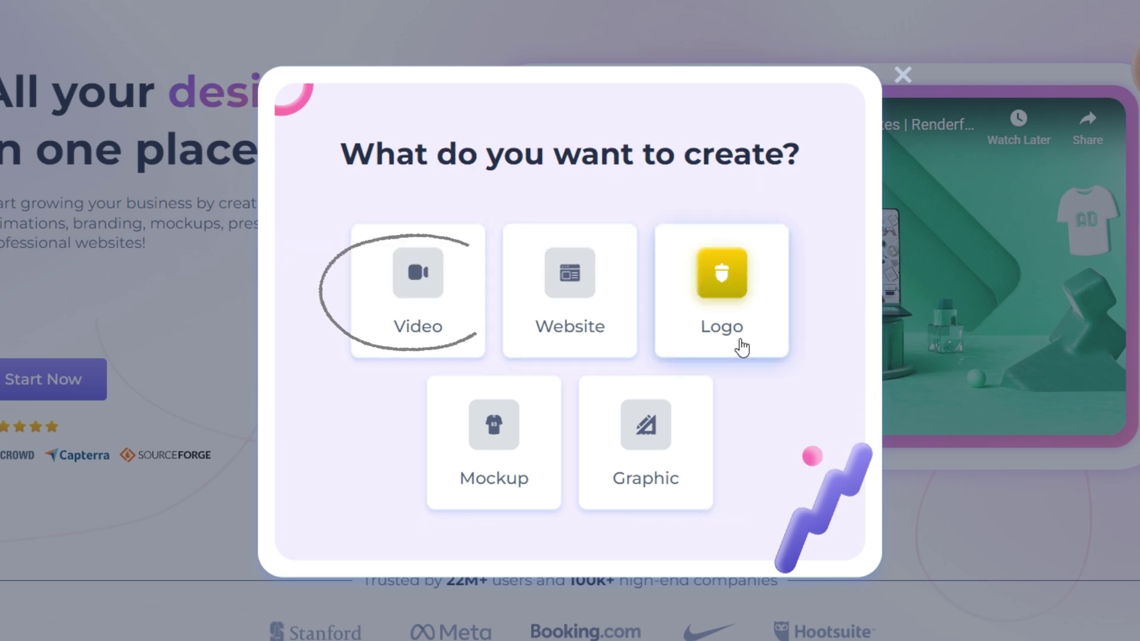
click(434, 324)
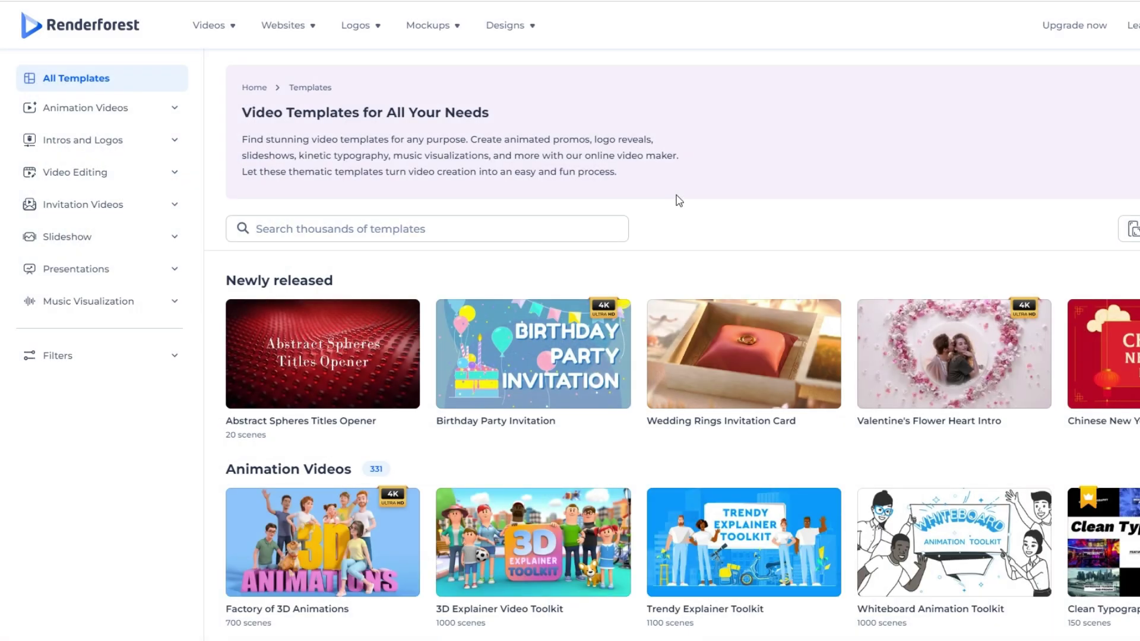
- Browse the templates filtered to Intros and Logos to find the Dynamic Smoke Blast Logo template
scroll(679, 200, down, 1)
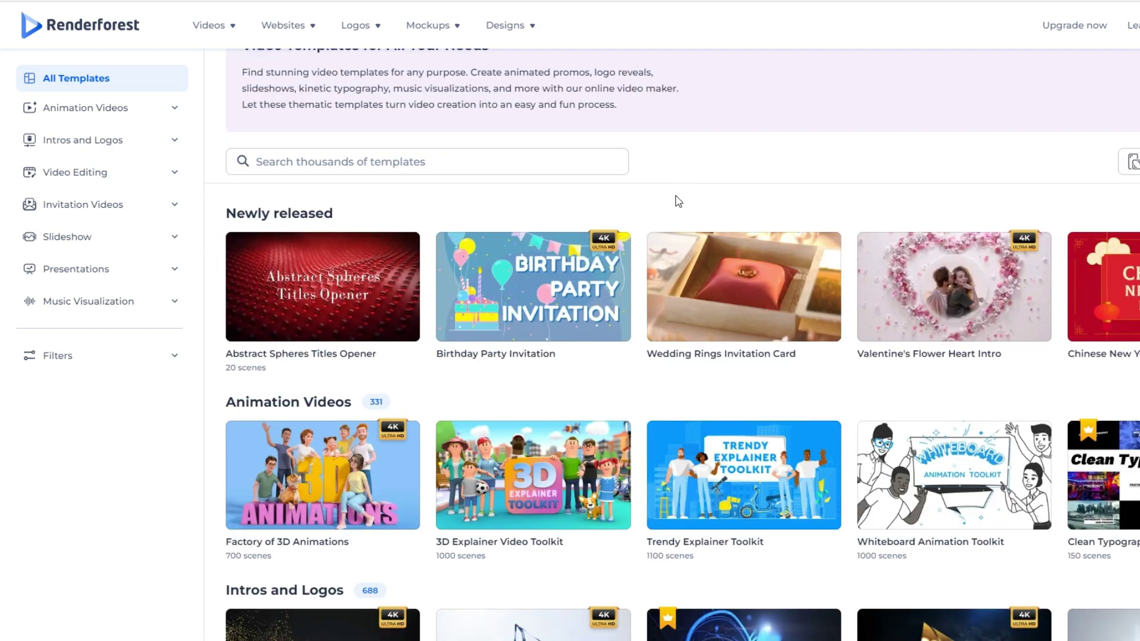
scroll(679, 202, down, 6)
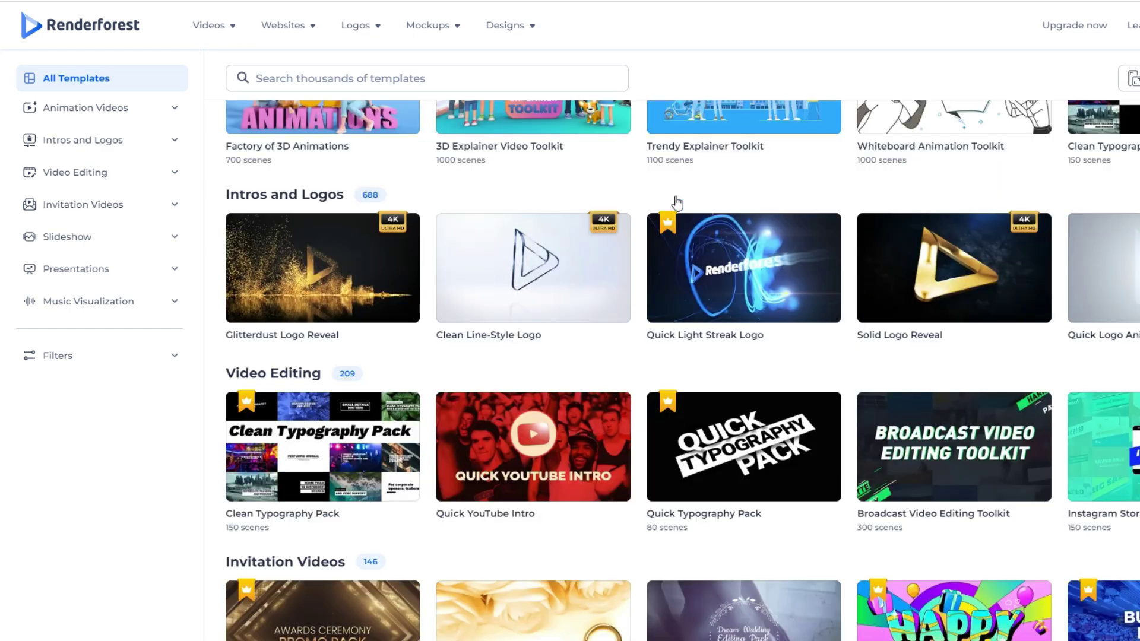
scroll(677, 203, down, 6)
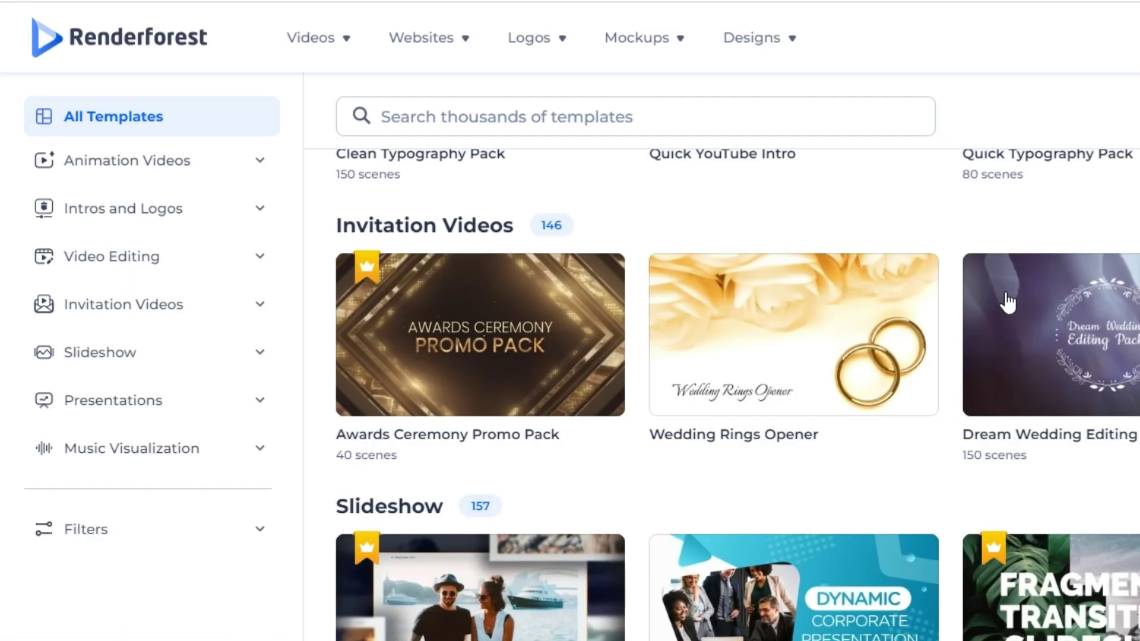
scroll(1008, 303, down, 5)
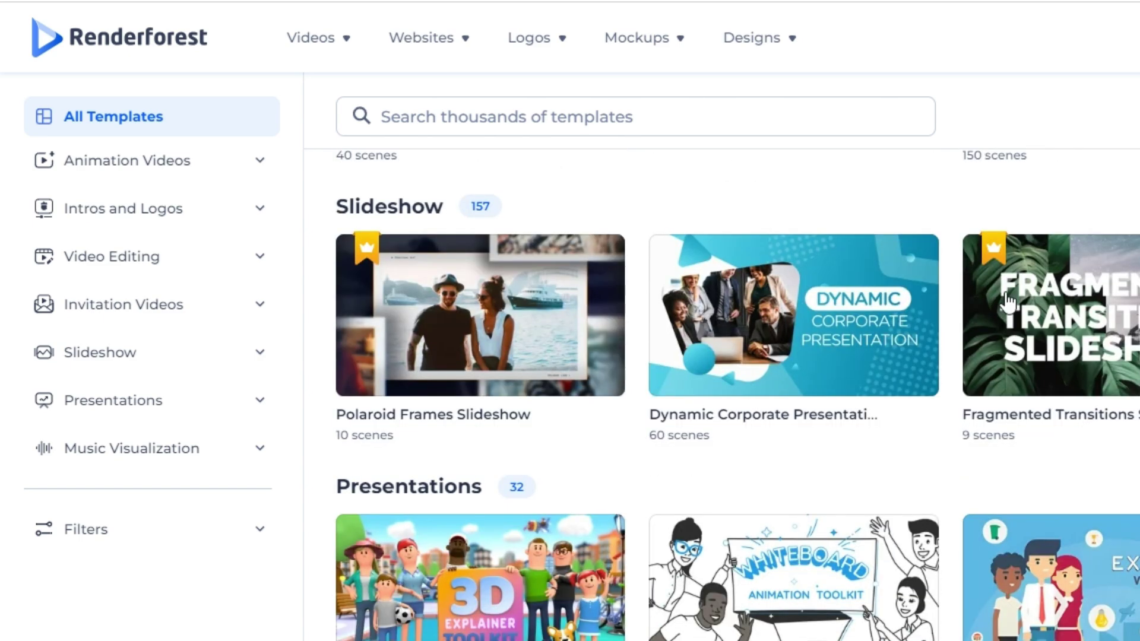
scroll(1007, 303, down, 3)
scroll(1010, 301, down, 3)
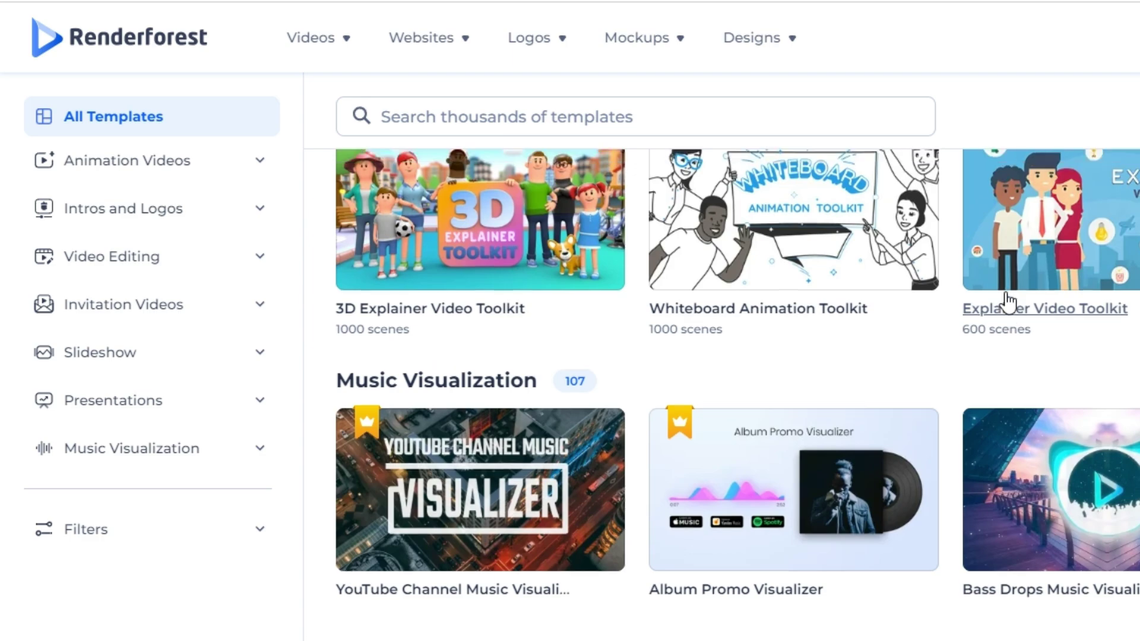
scroll(1006, 300, up, 3)
scroll(1006, 302, down, 3)
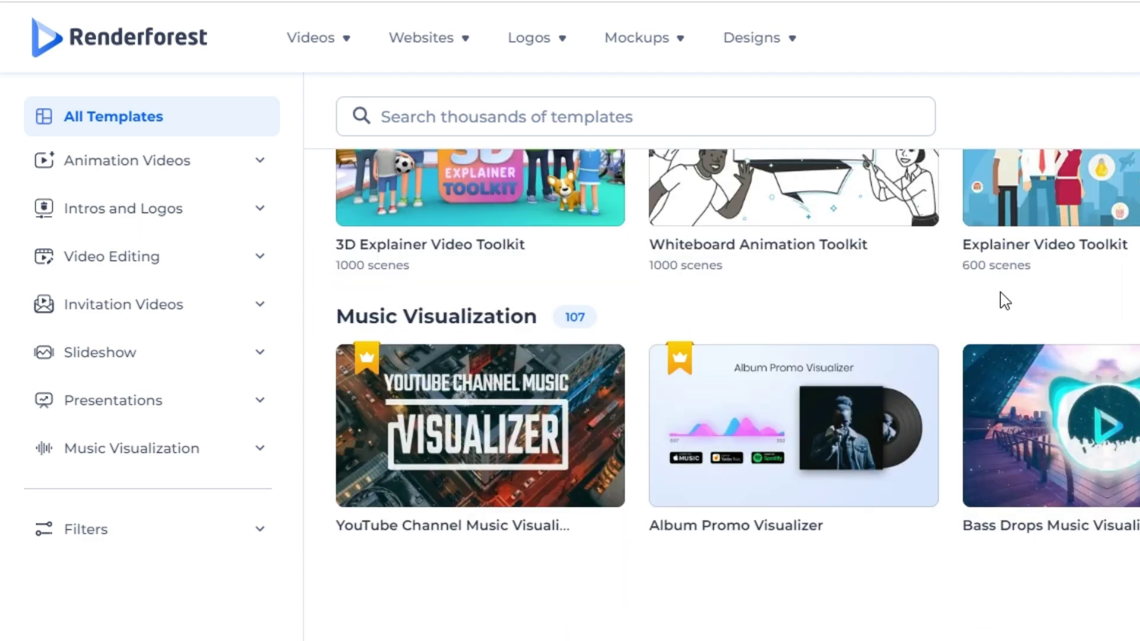
click(122, 214)
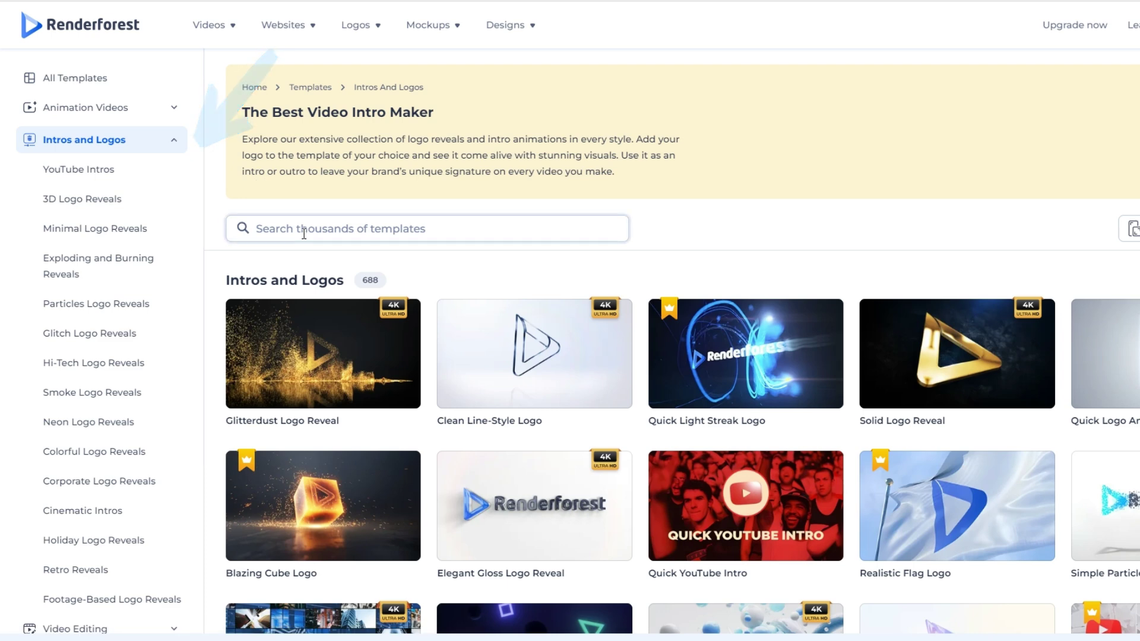
scroll(323, 395, down, 5)
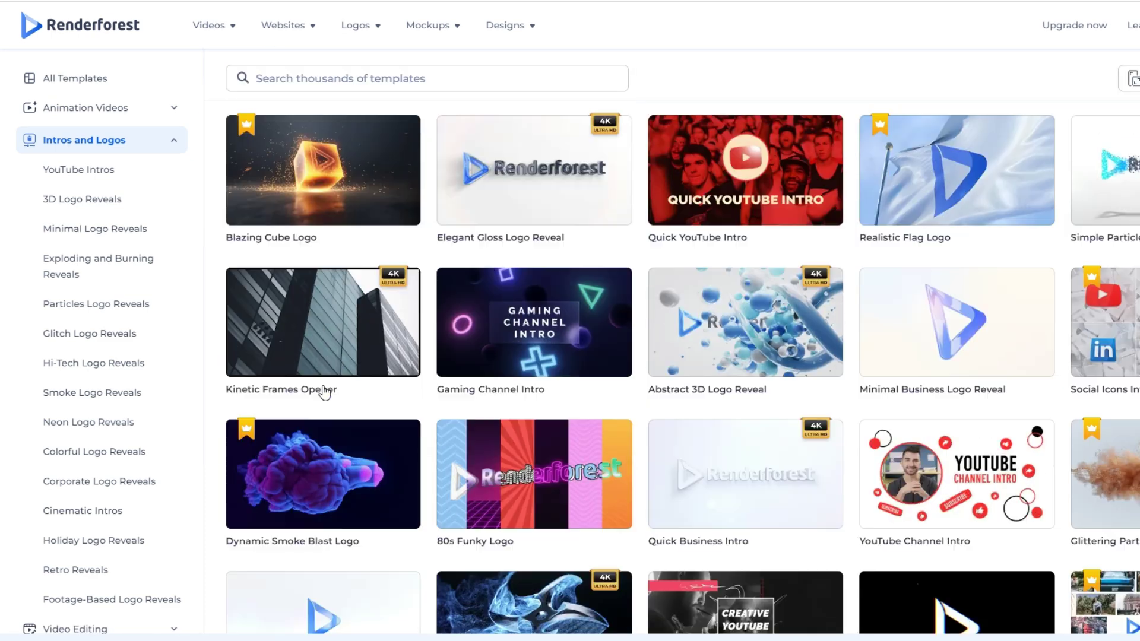
scroll(336, 440, down, 1)
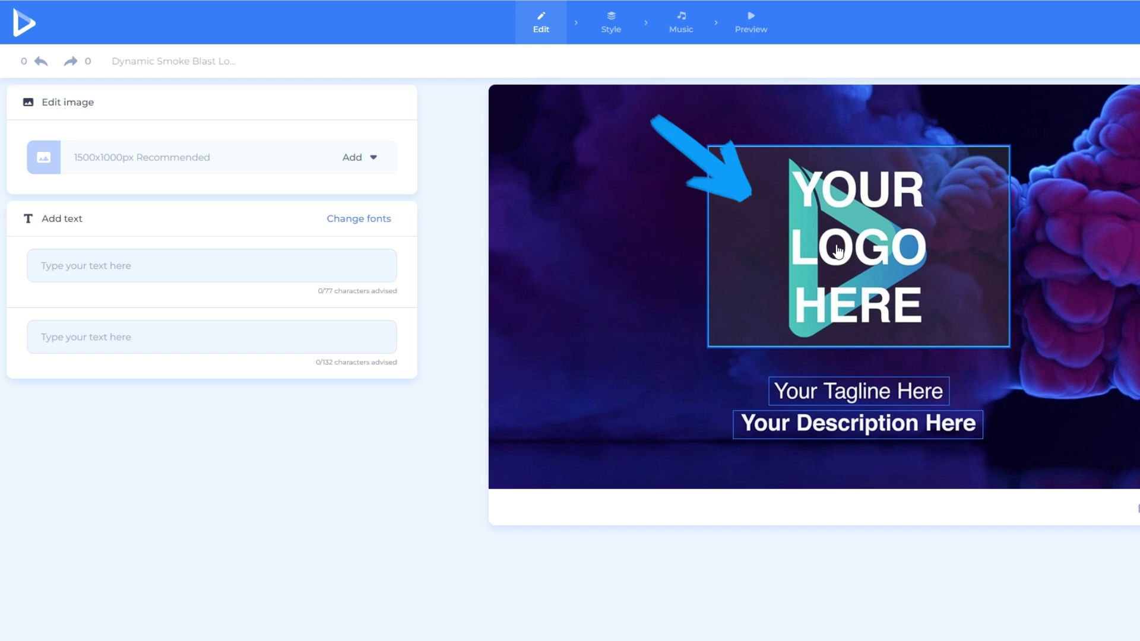
- Insert the blue brain-circuit logo image and apply its crop
click(836, 248)
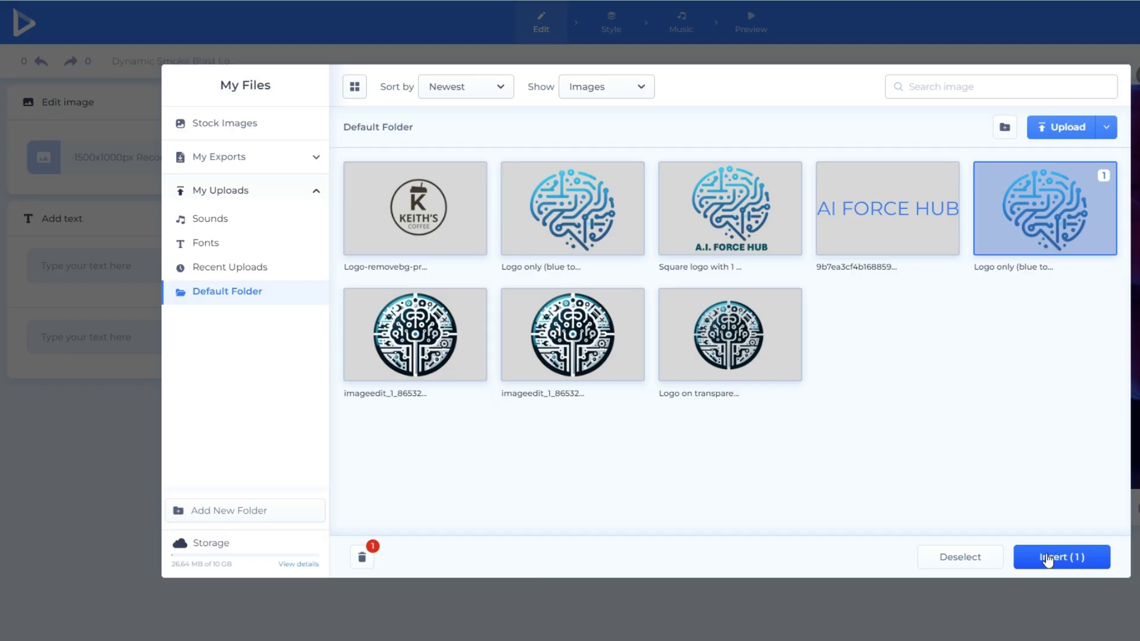
click(1047, 559)
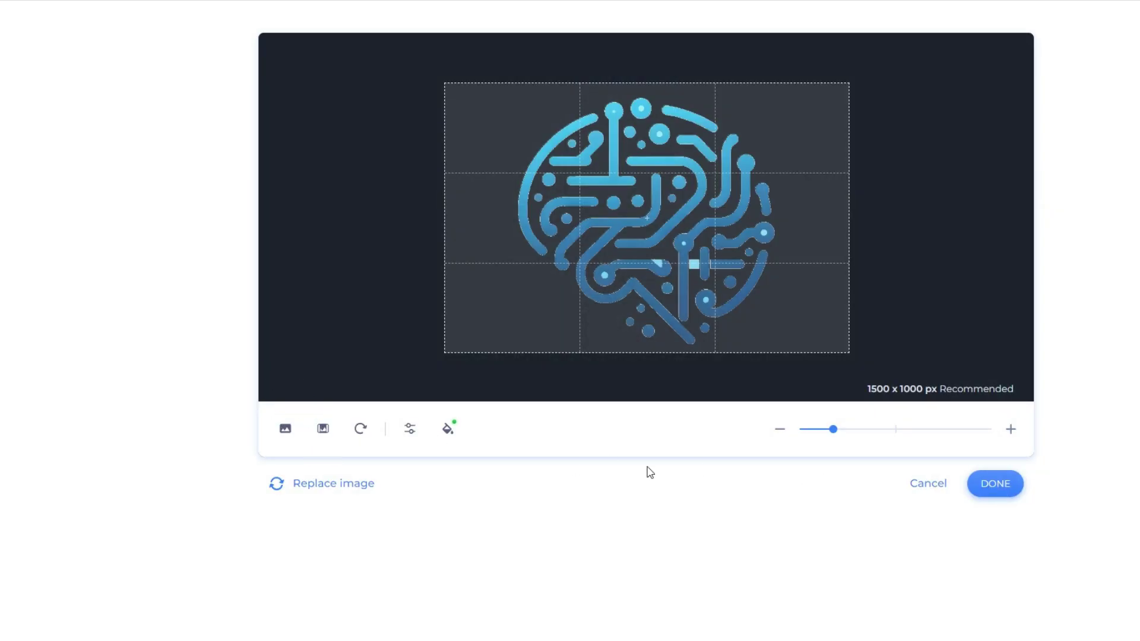
click(988, 483)
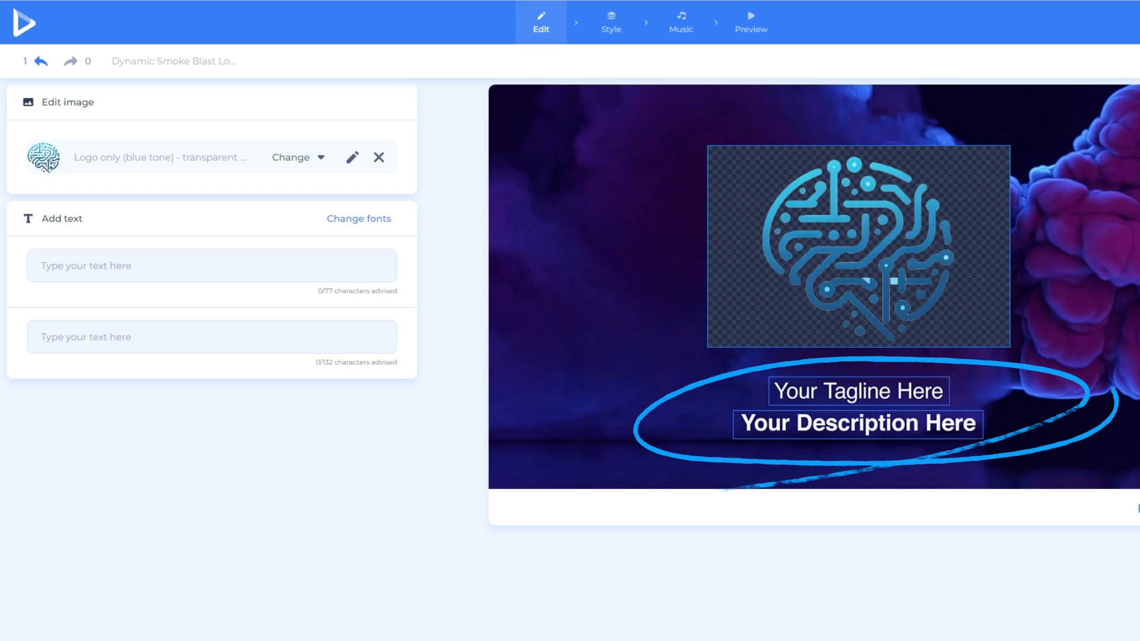
click(828, 391)
text(Own t)
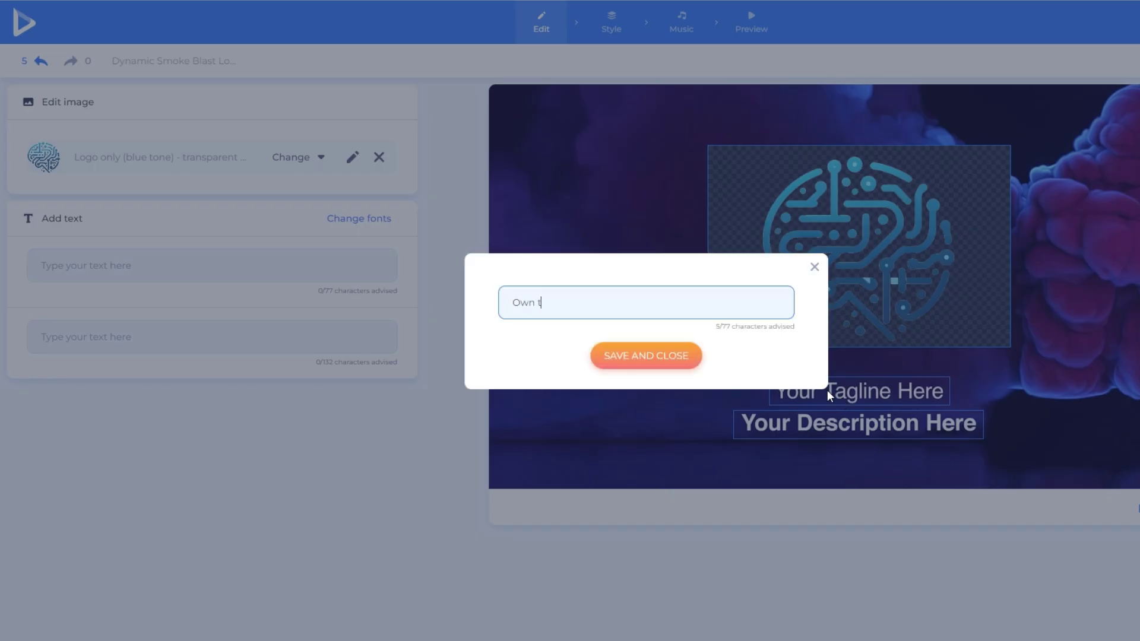
text(he future with AI)
key(Return)
click(834, 425)
text(www.aiforceb)
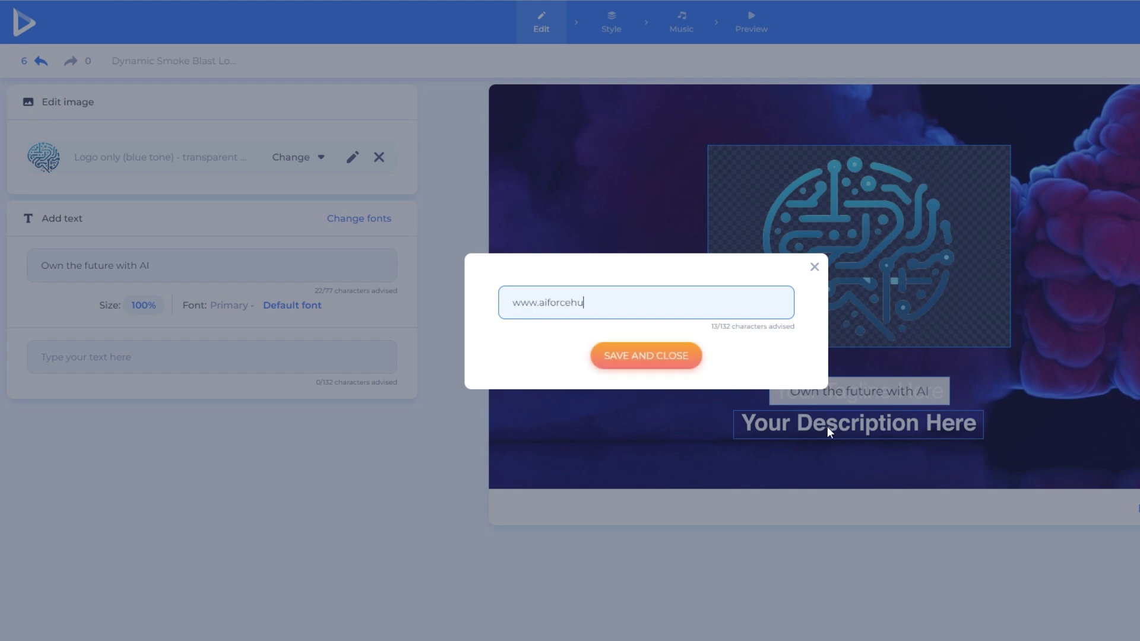
text(ub.com)
key(Return)
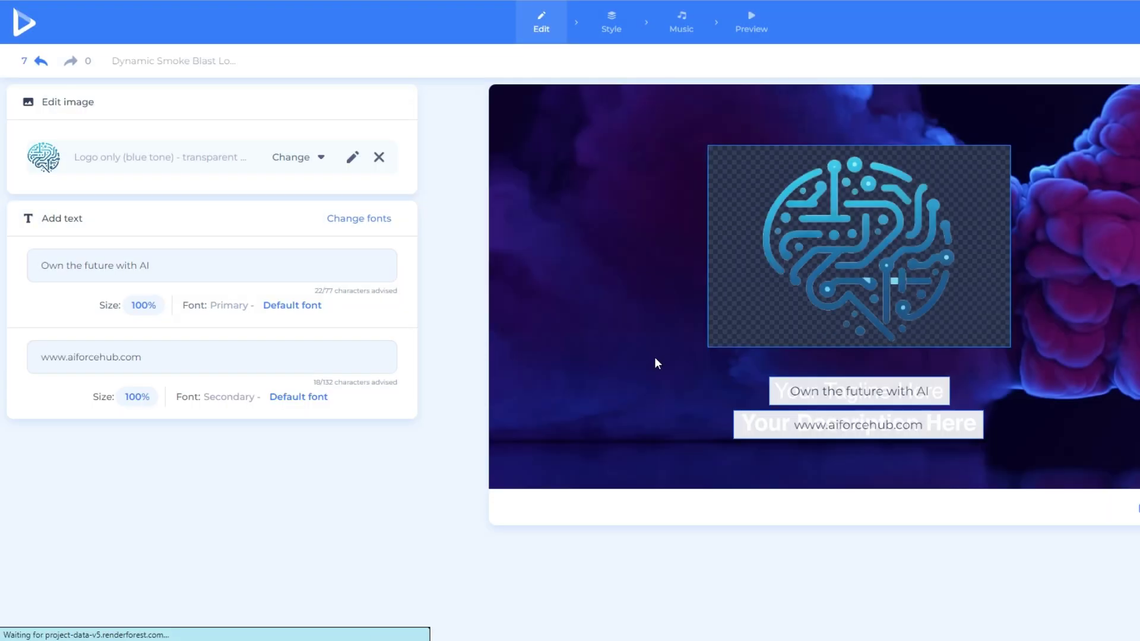
click(284, 306)
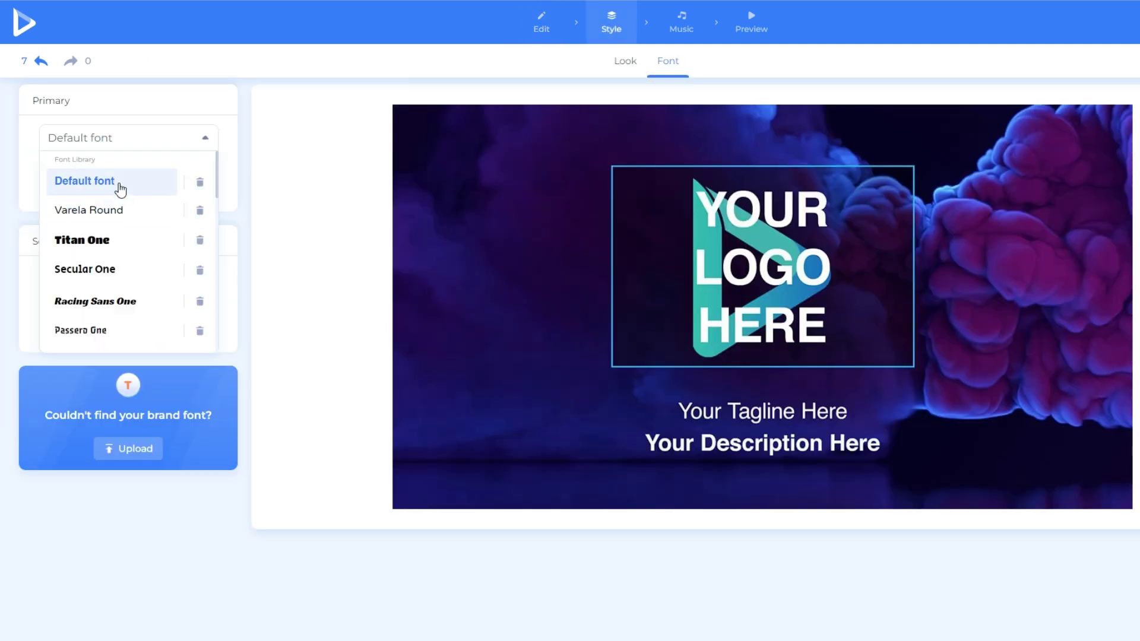
- Keep the default primary font, choose a new secondary font, and apply a blue-purple smoke look
click(120, 187)
click(205, 279)
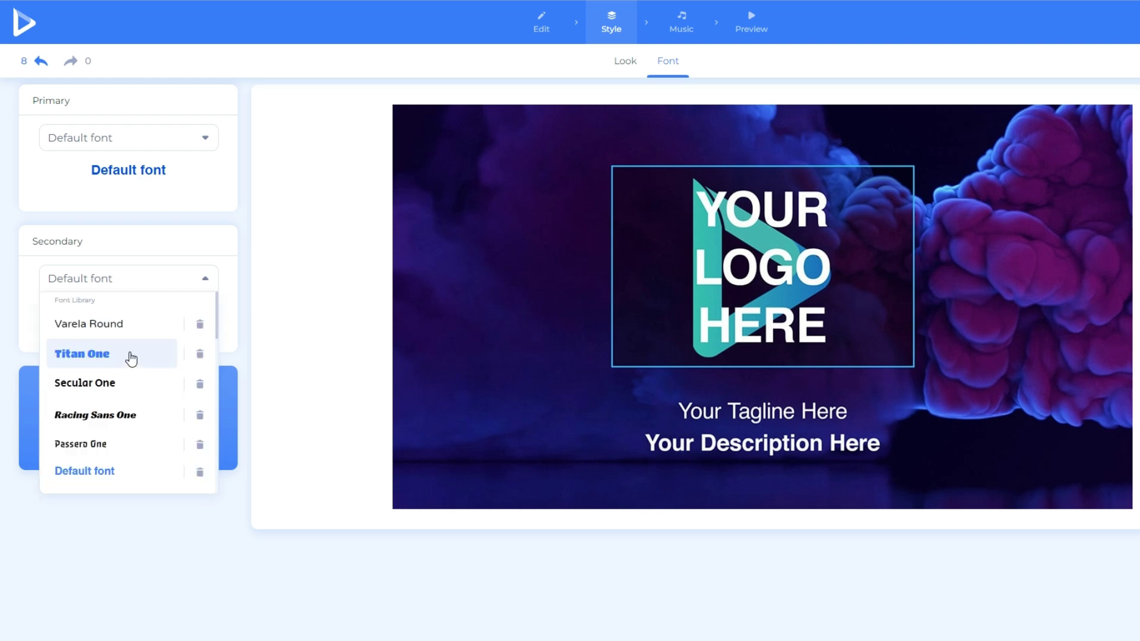
click(121, 423)
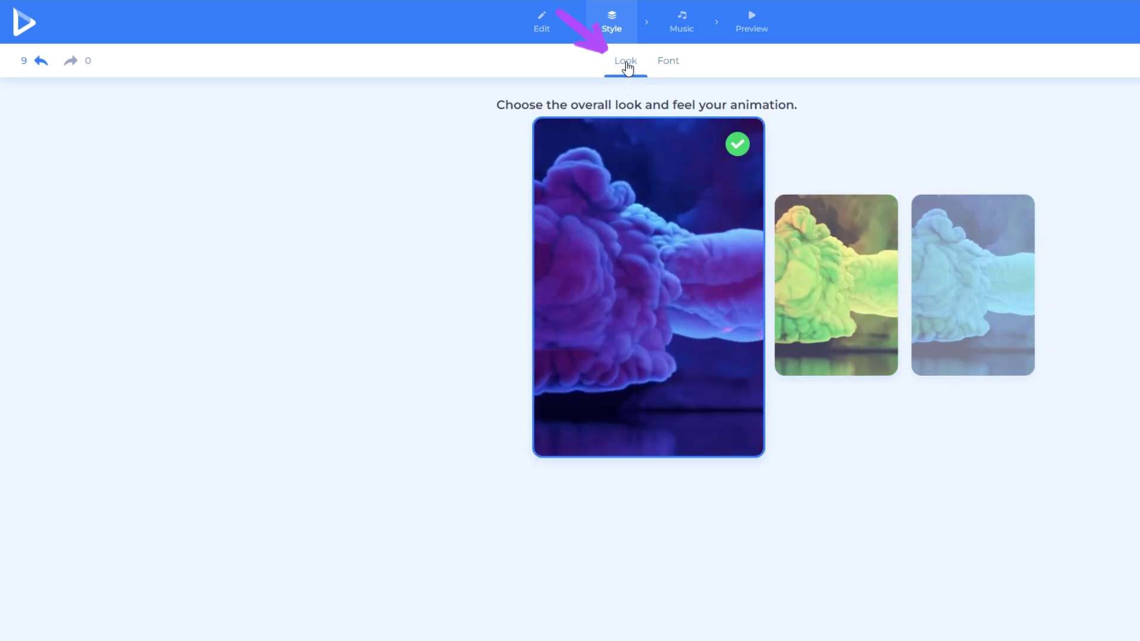
click(846, 287)
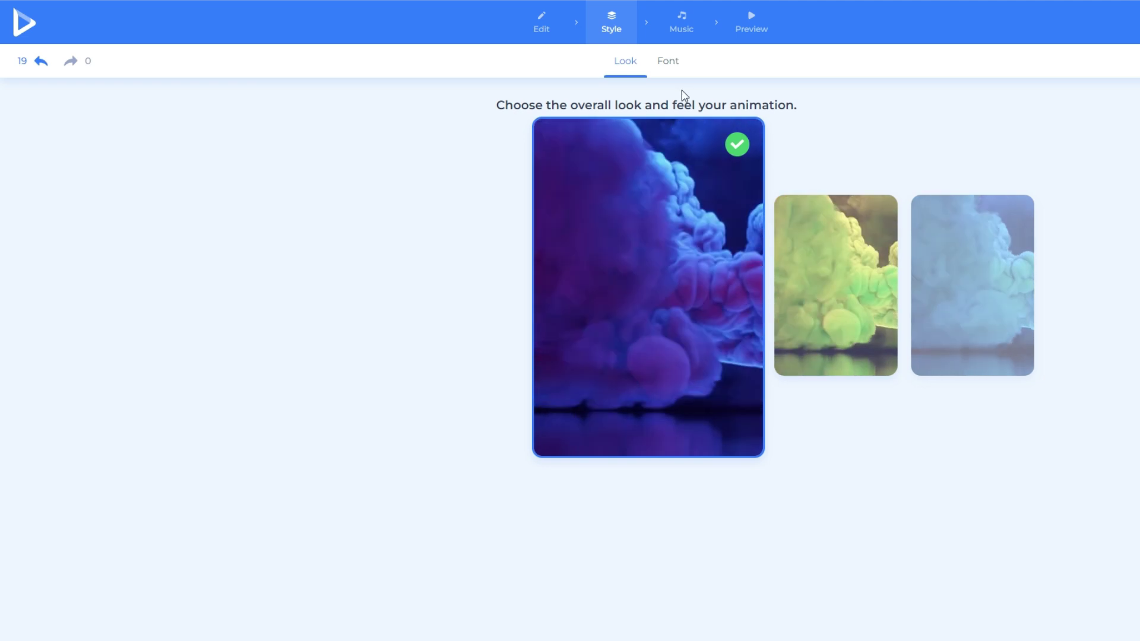
click(677, 34)
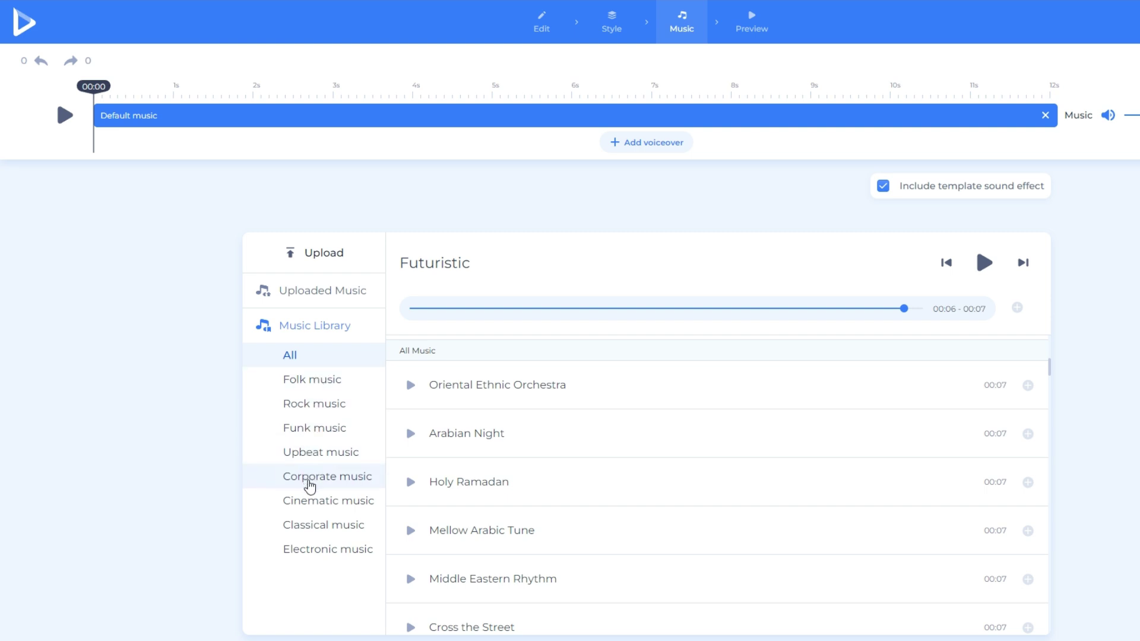
- Filter the music library to Cinematic and preview the Futuristic track
click(311, 501)
scroll(460, 443, up, 8)
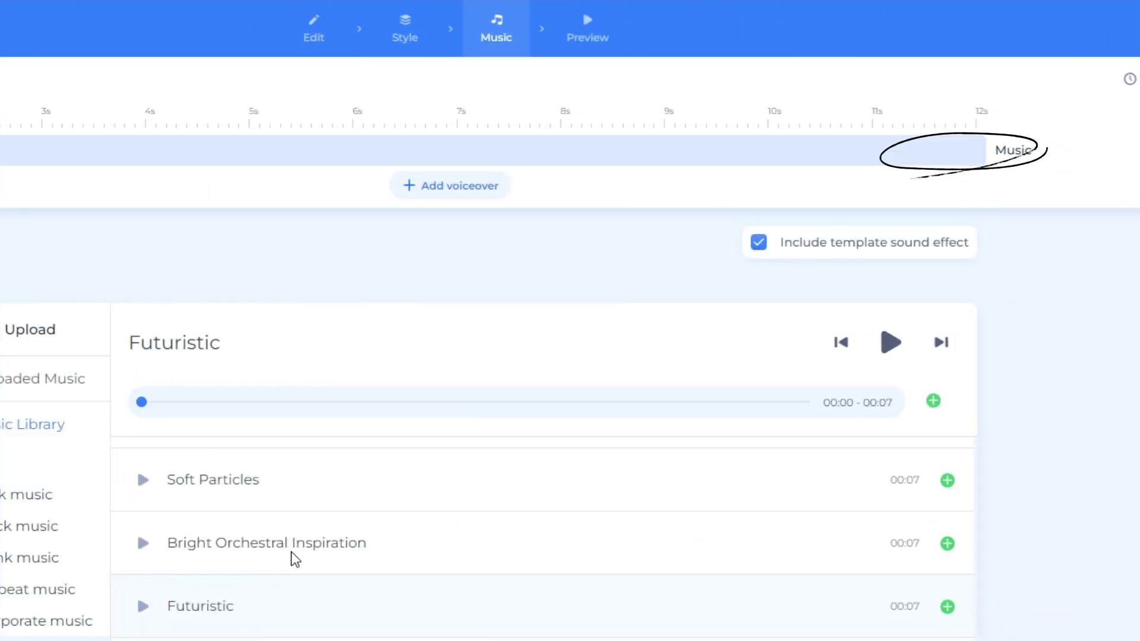
click(211, 608)
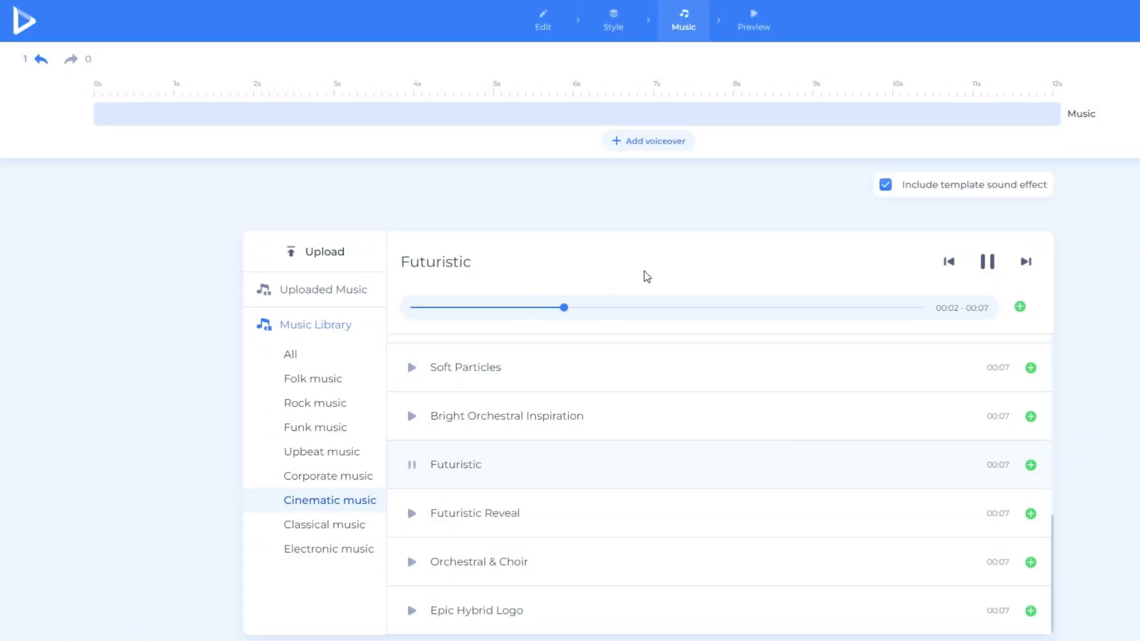
click(412, 464)
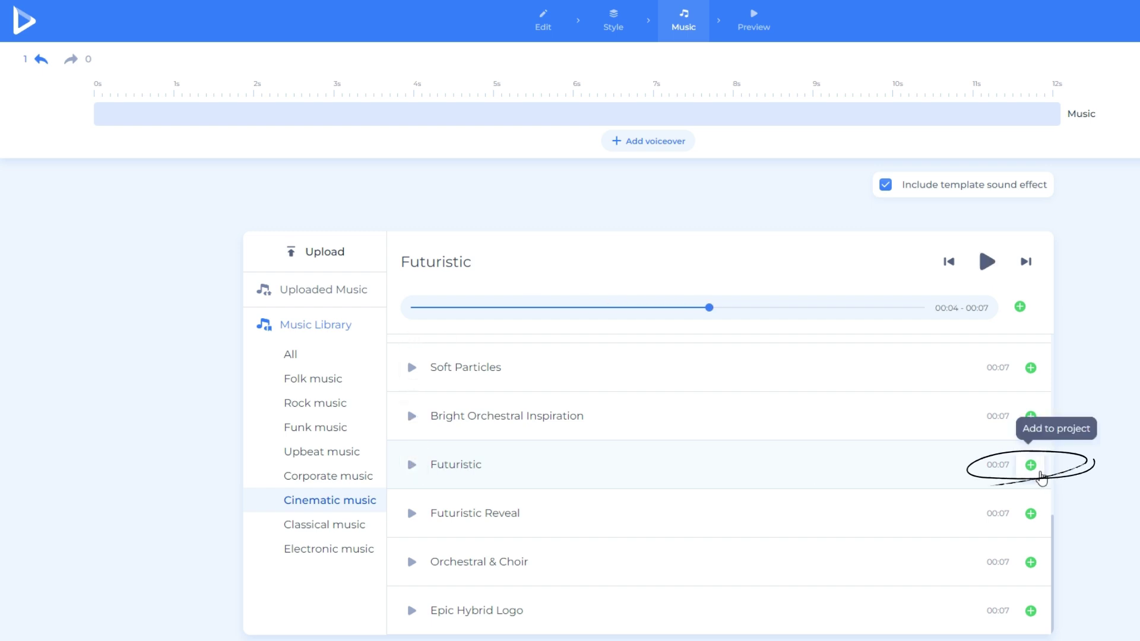
click(415, 468)
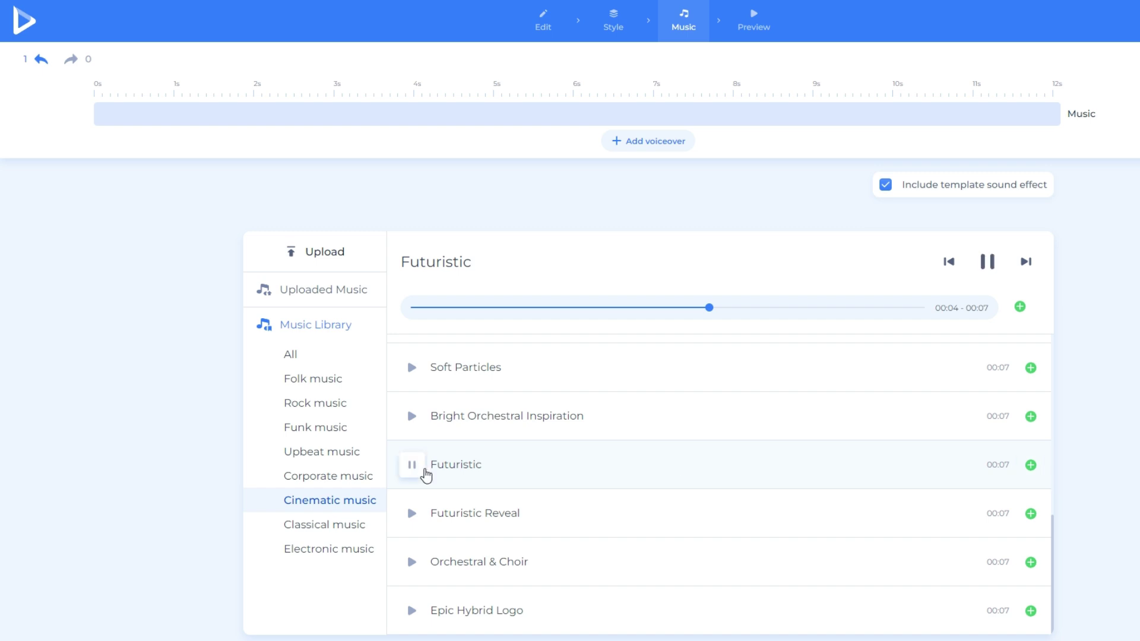
- Add Futuristic to the timeline twice, play the soundtrack, and browse other music categories
click(1030, 467)
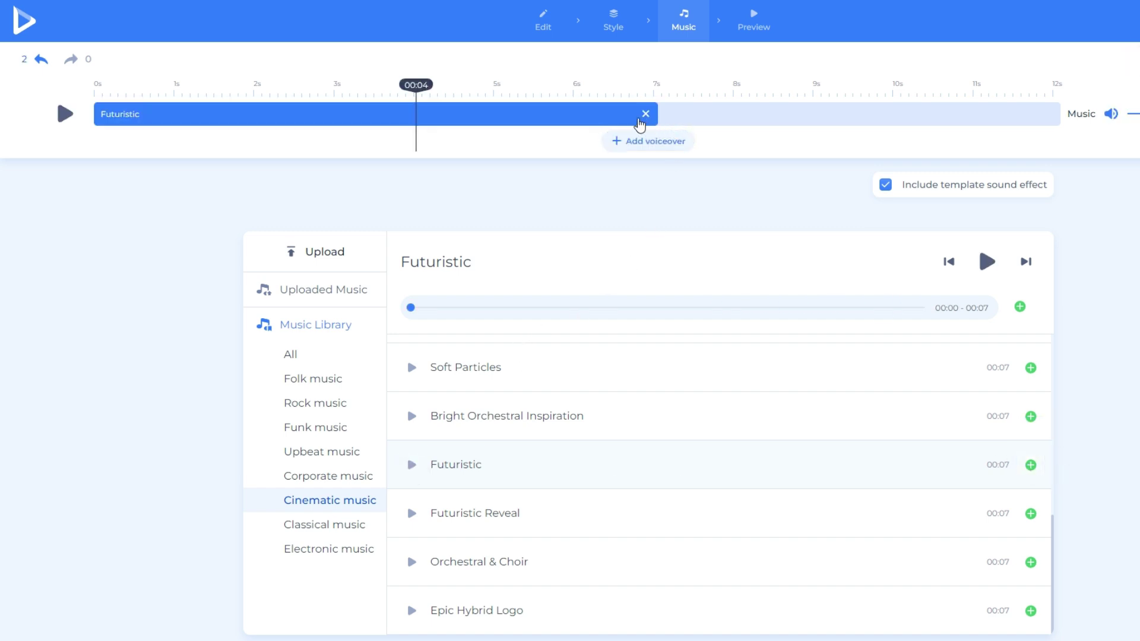
click(1031, 466)
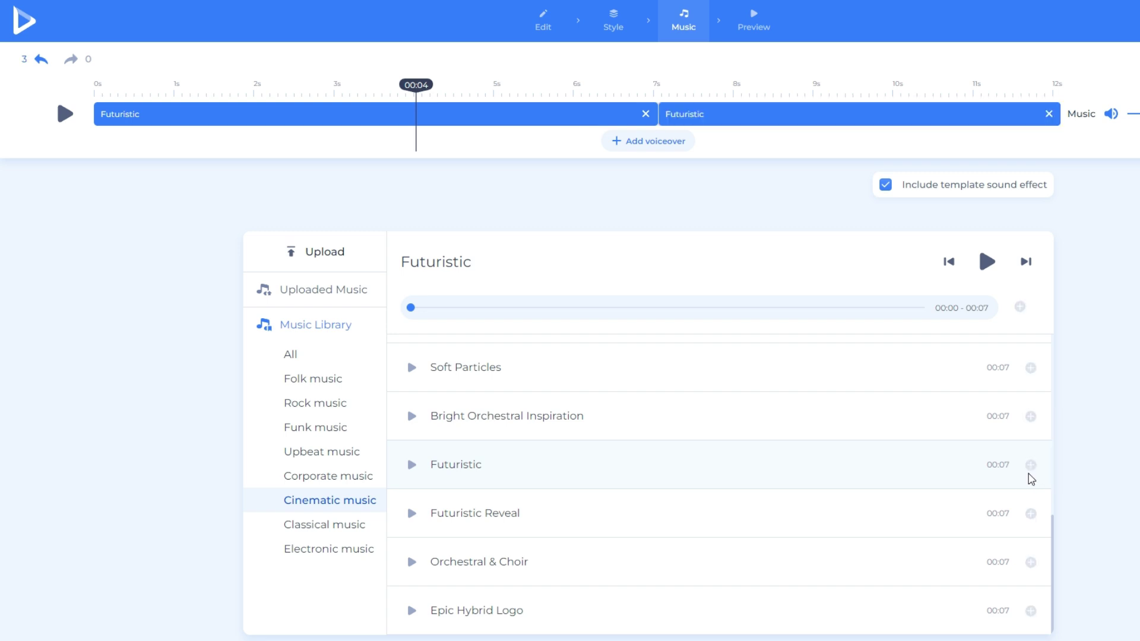
click(60, 114)
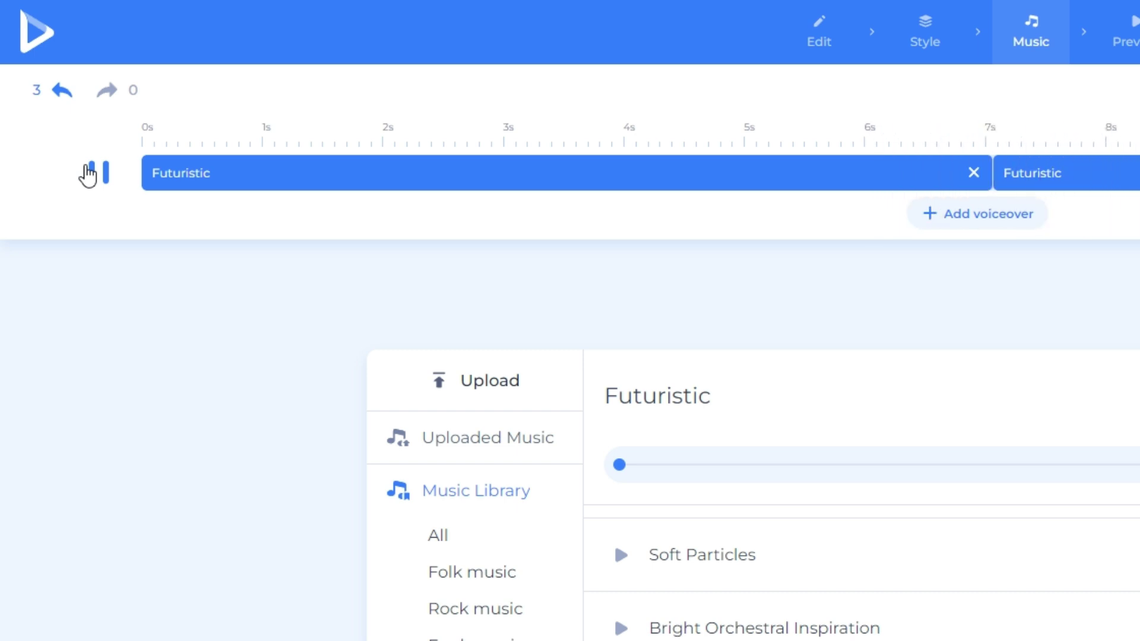
click(473, 573)
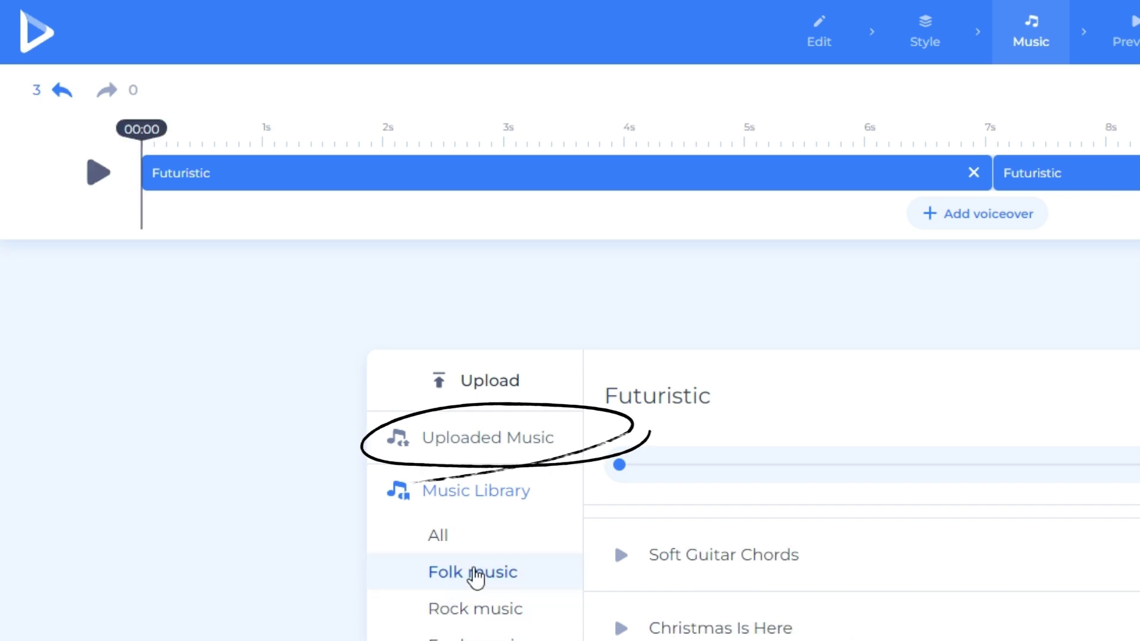
click(482, 611)
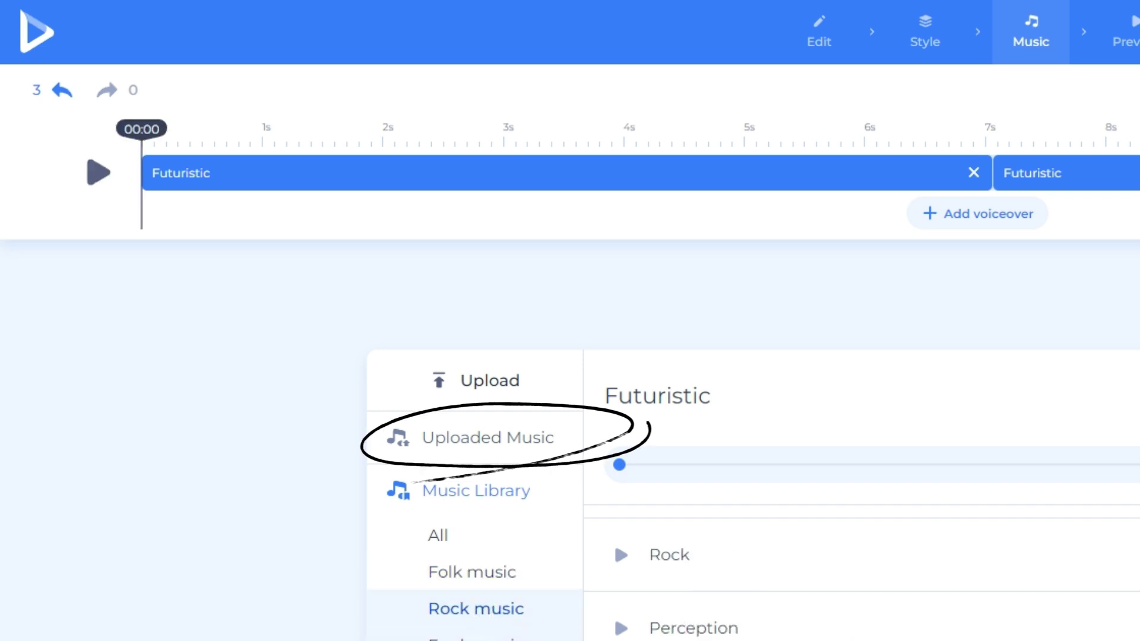
click(475, 639)
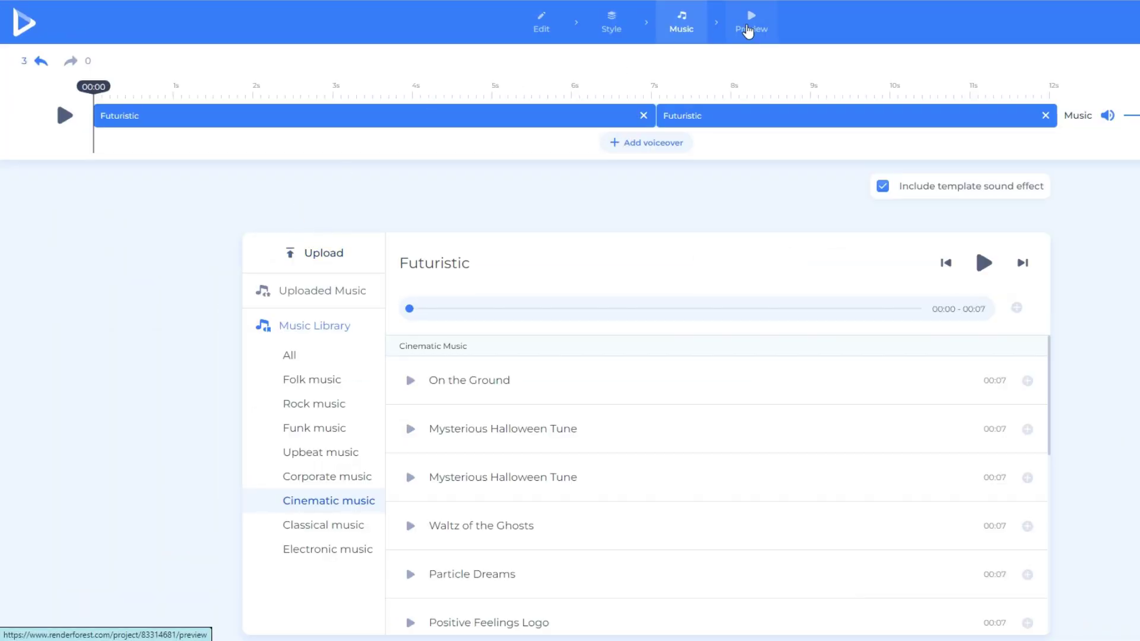
- Render a Fast Preview of the intro, play it, and check the 360p quality options
click(748, 30)
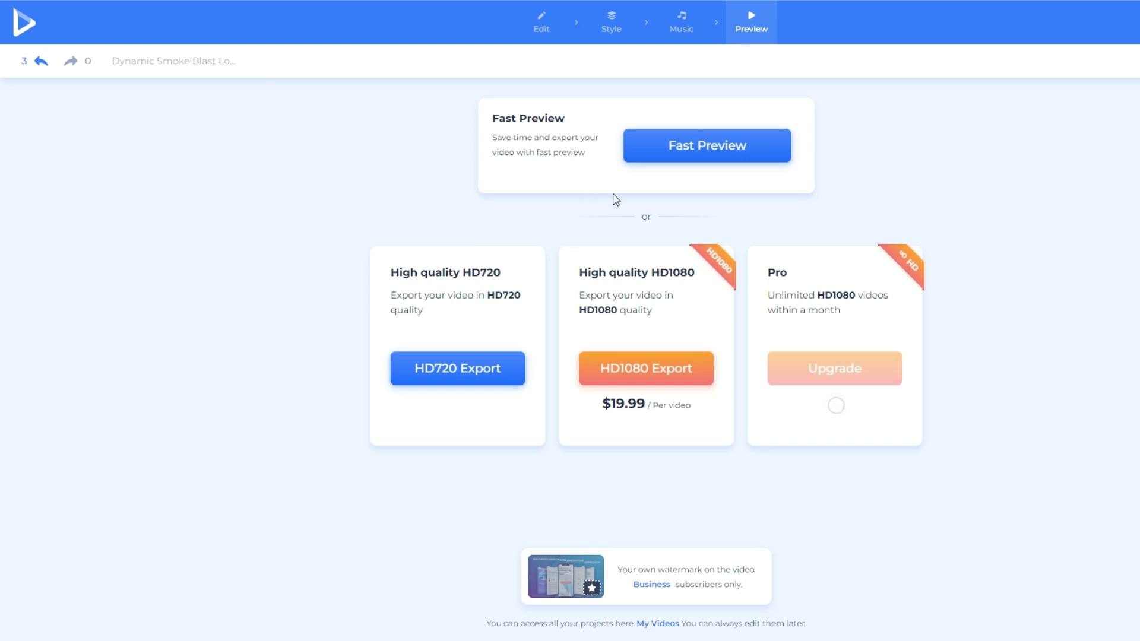
click(704, 146)
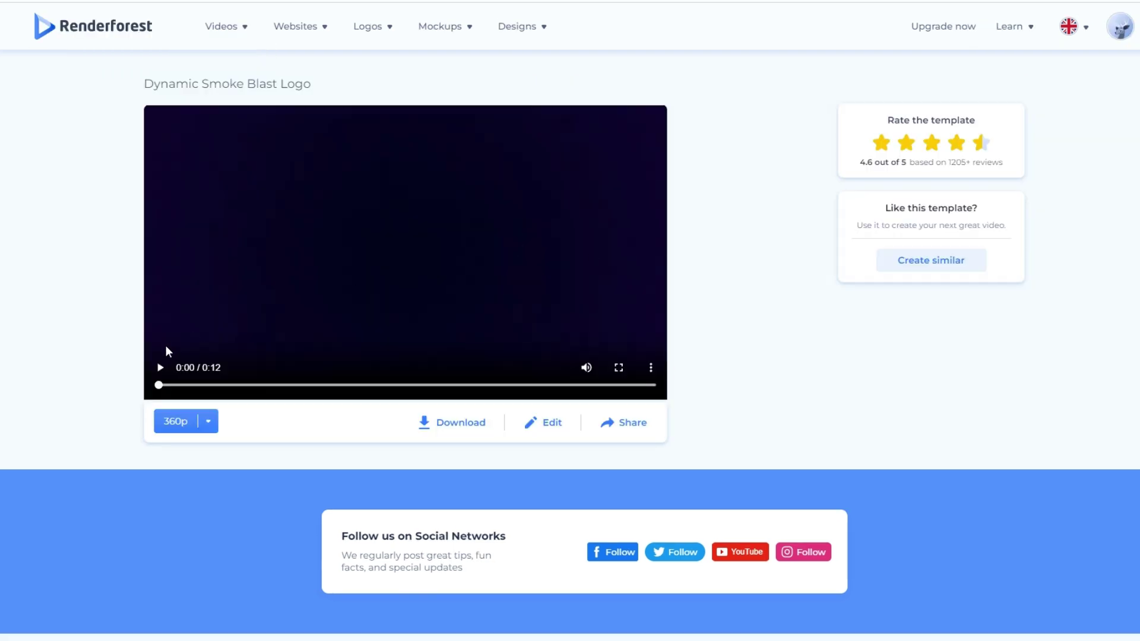
click(159, 368)
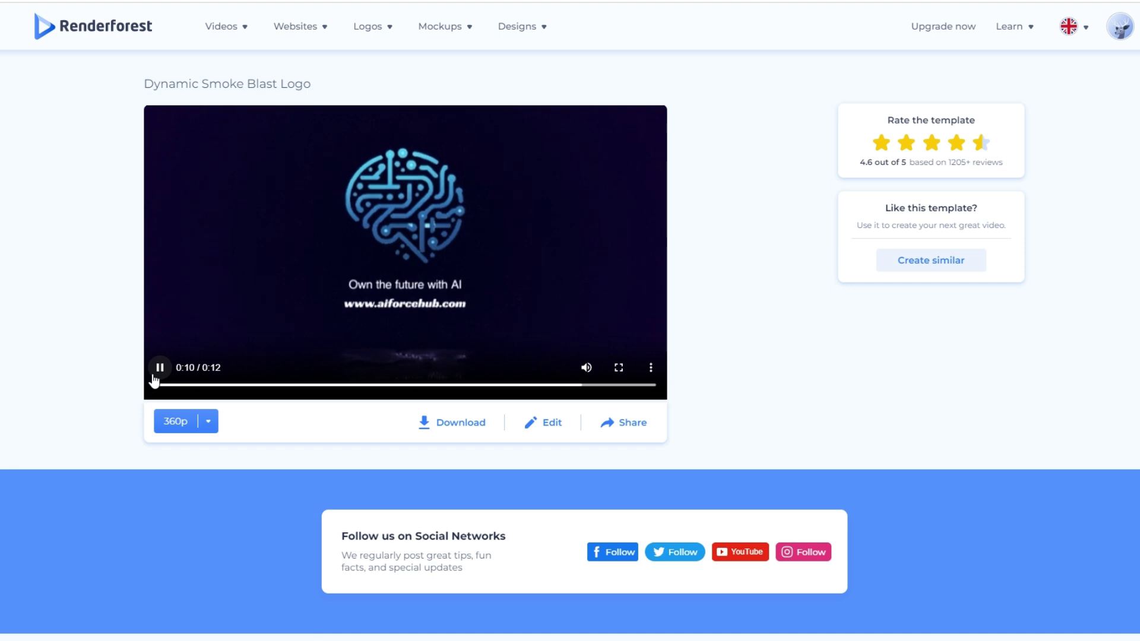
click(208, 421)
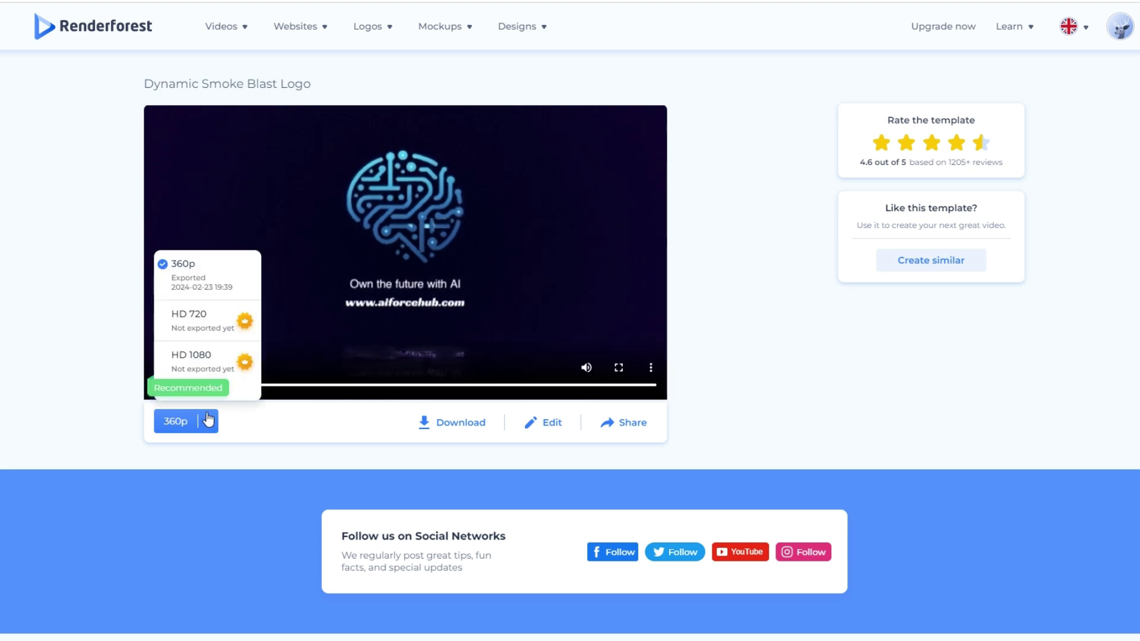